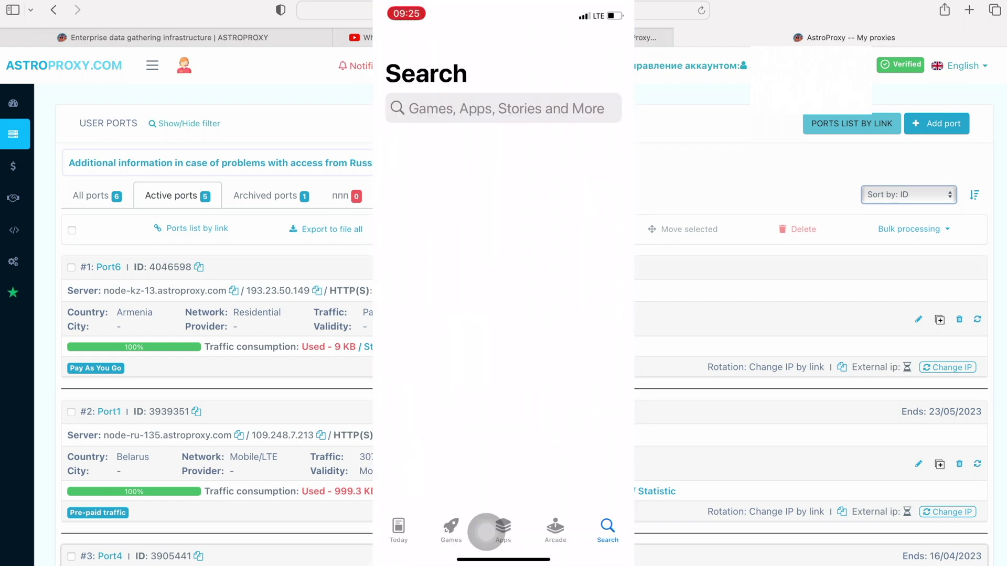
- Search the App Store for 'potatso', then install and launch the Potatso app
left_click(503, 108)
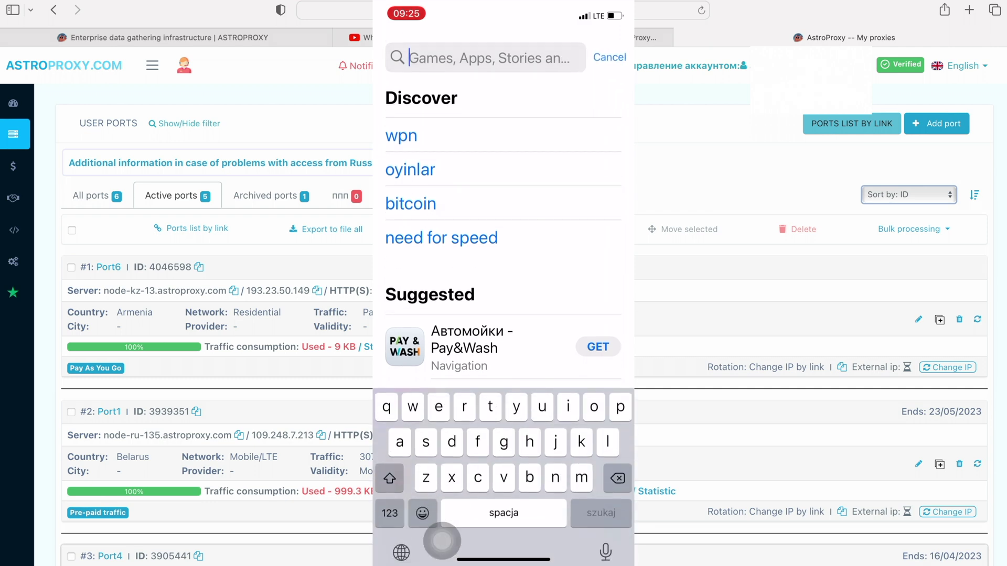
type("potatso")
key("Return")
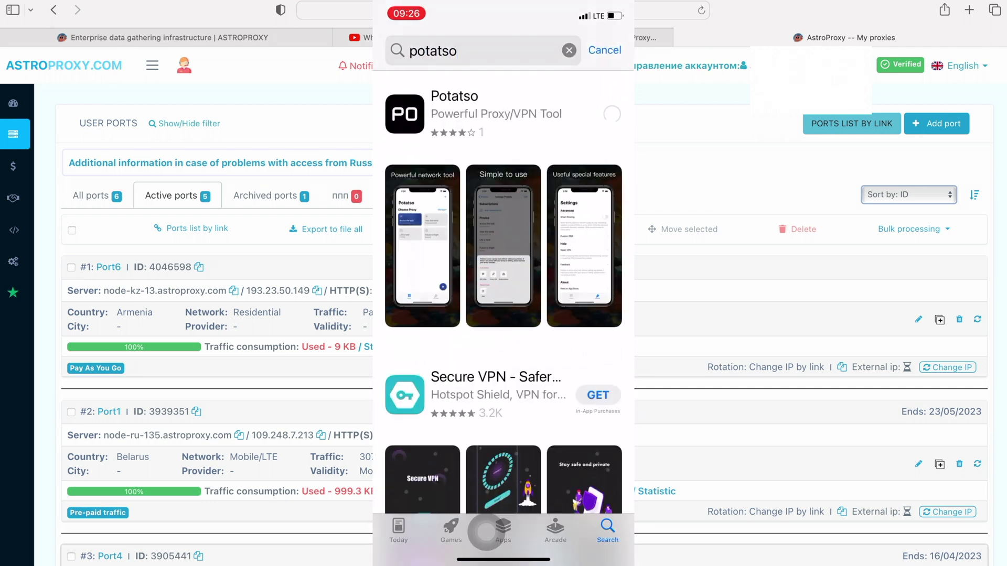
left_click(504, 364)
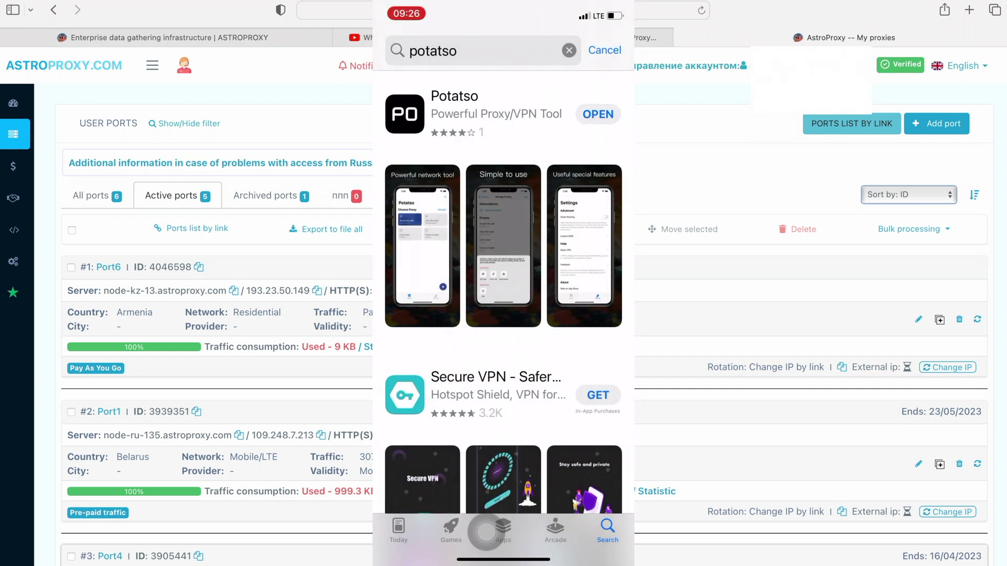
left_click(598, 114)
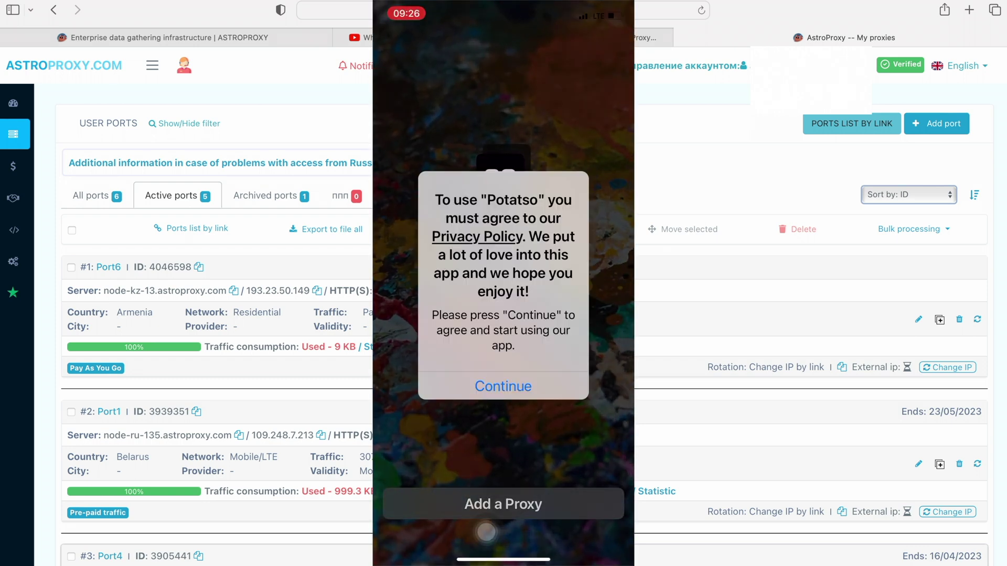
- Accept Potatso's privacy policy and open the manual-input Add Proxy form
left_click(476, 236)
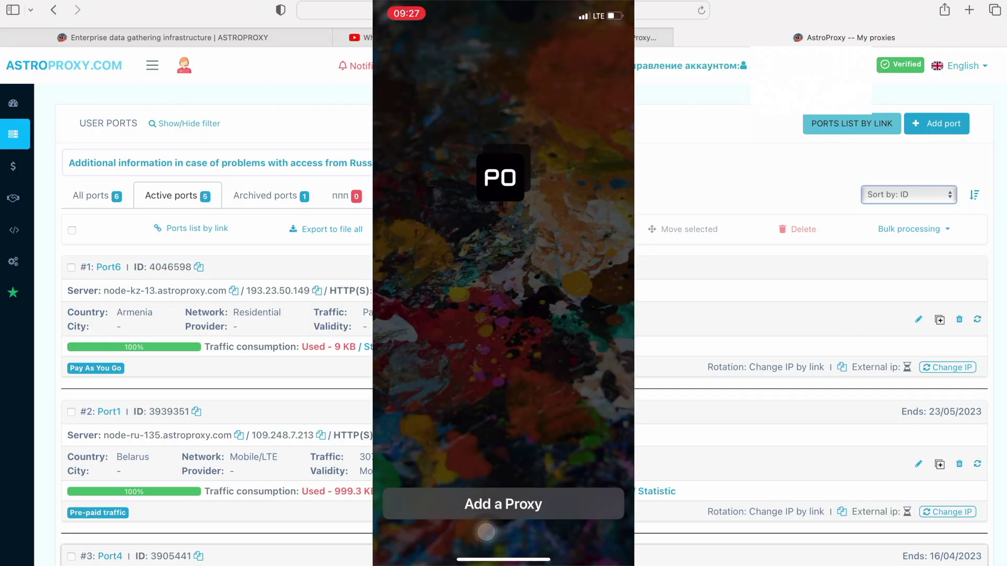
left_click(486, 504)
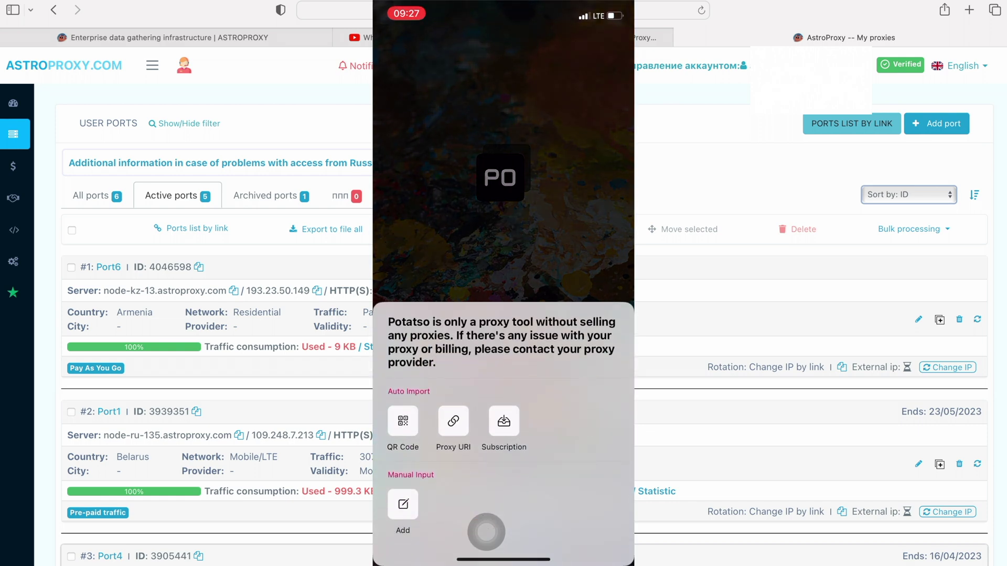
left_click(403, 504)
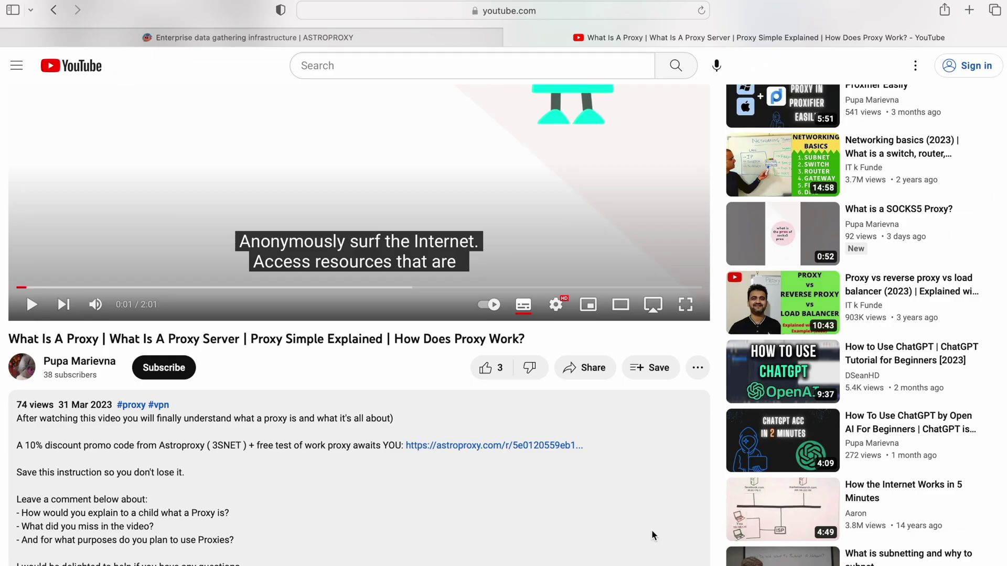
- Select the 3SNET promo code in the YouTube video description
double_click(226, 447)
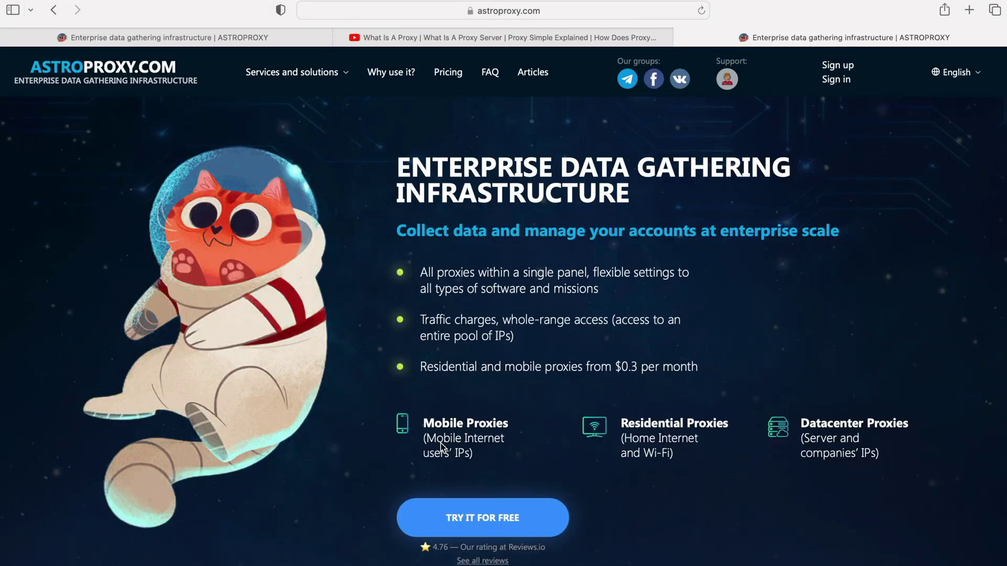
- Go to the AstroProxy account sign-in page
left_click(844, 82)
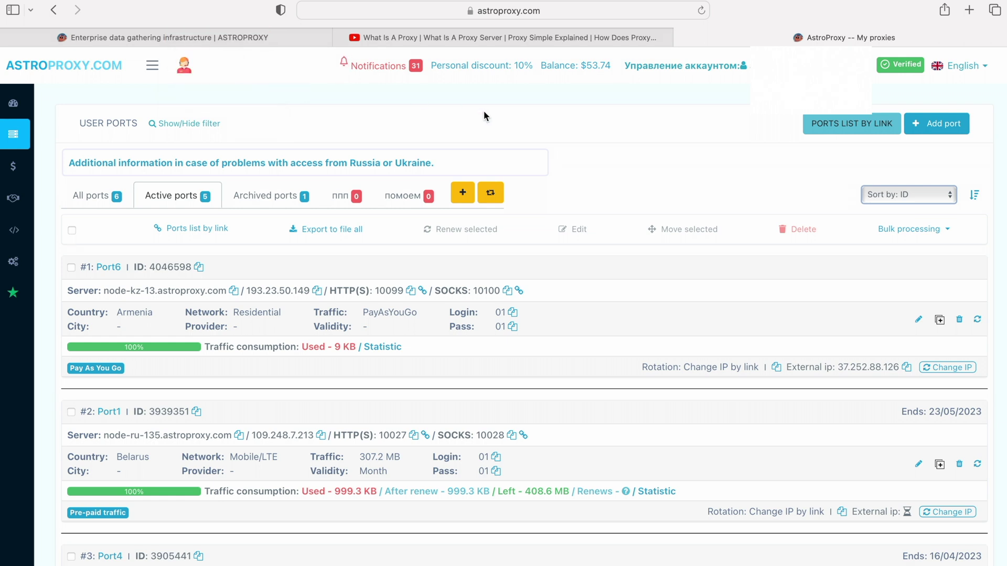
- Start a new port order with promo code 3SNET and country Armenia
left_click(923, 126)
left_click(787, 149)
type("3SNET")
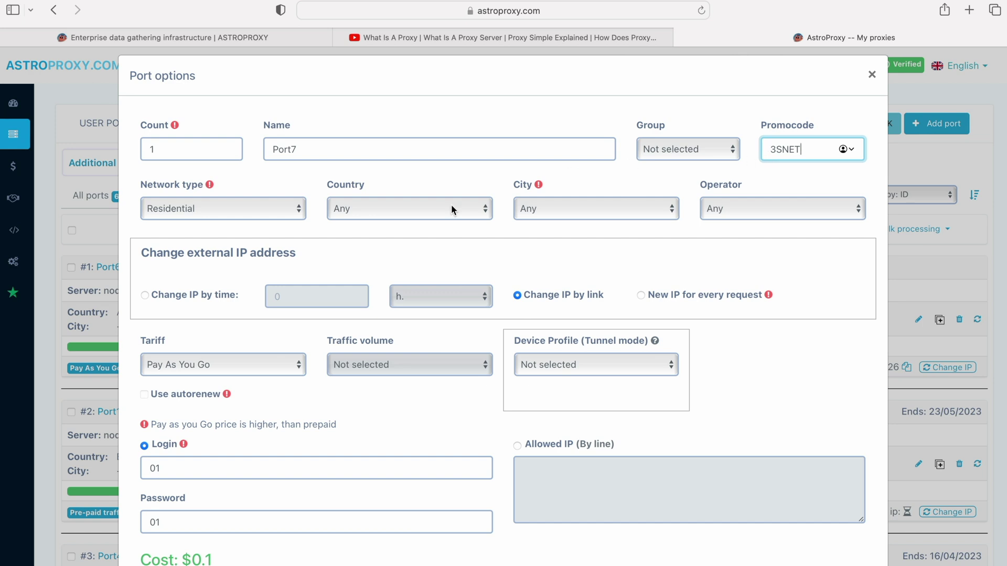
left_click(432, 210)
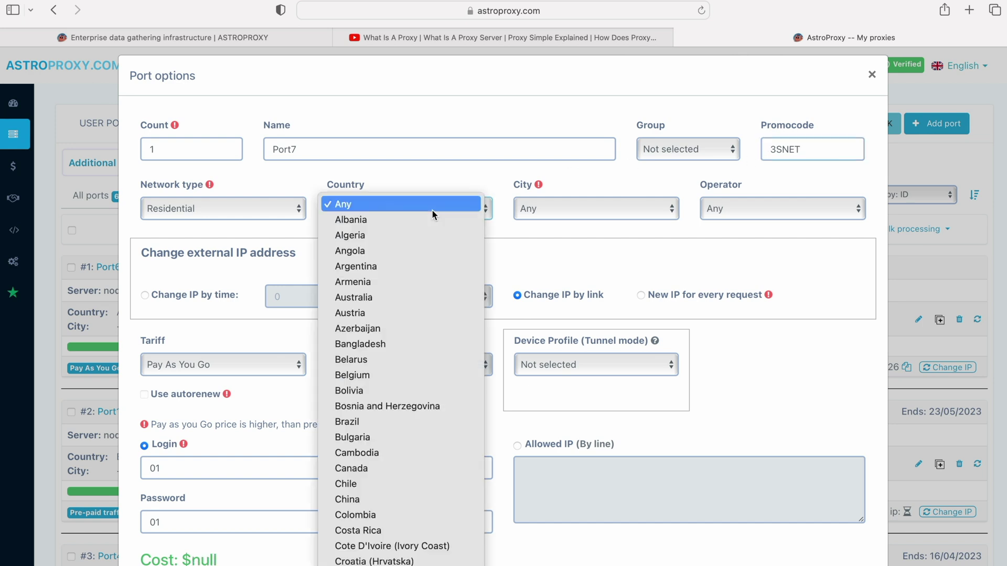
left_click(415, 278)
- Keep any city, choose operator Telecom Armenia CJSC, and place the port order
left_click(577, 206)
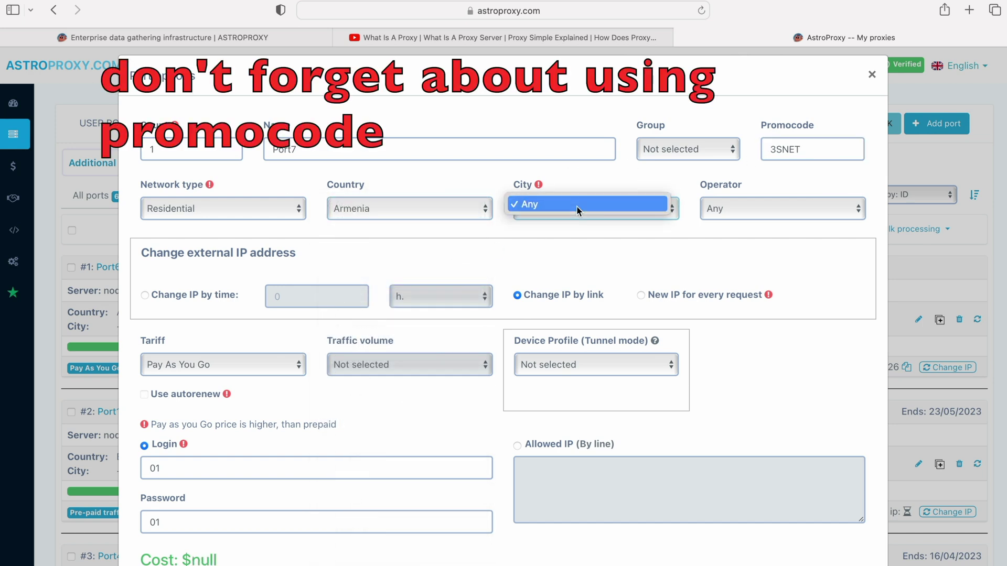
left_click(599, 208)
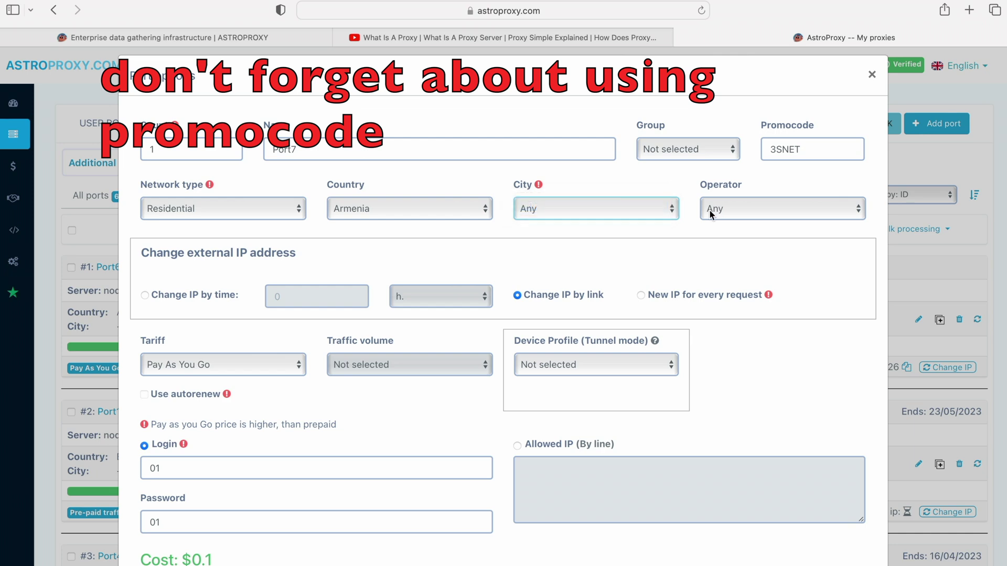
left_click(710, 210)
left_click(730, 220)
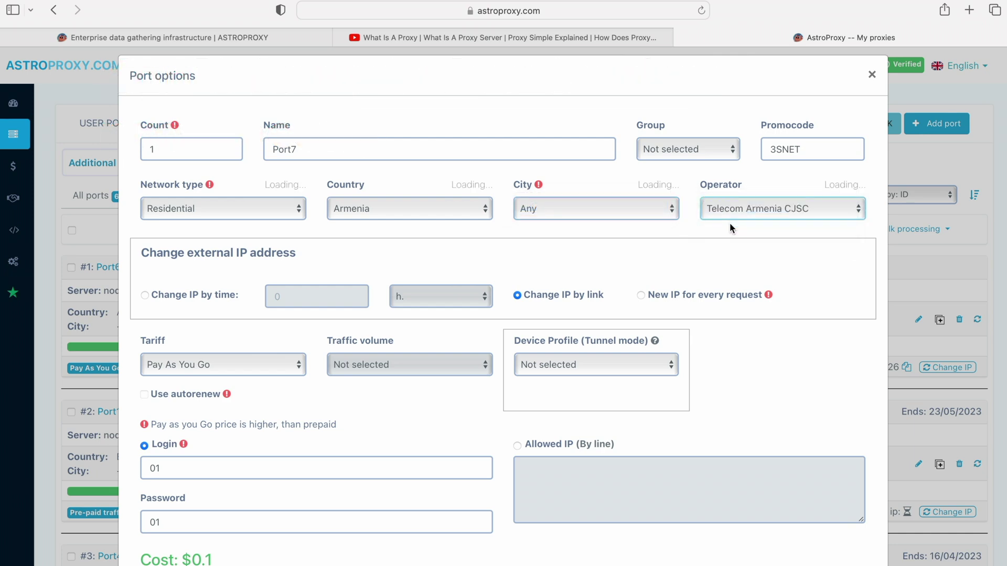
scroll(764, 396, "down", 3)
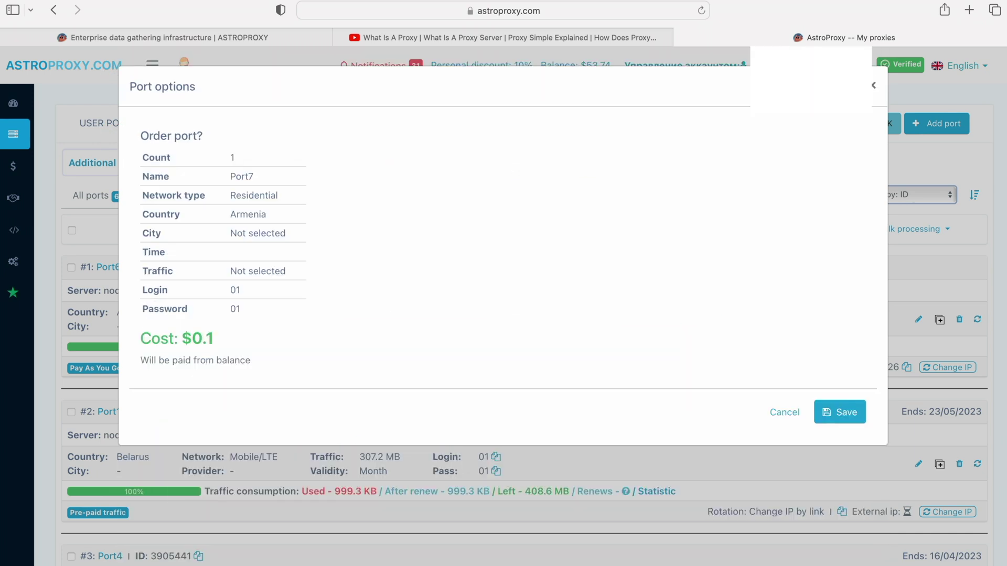
left_click(838, 417)
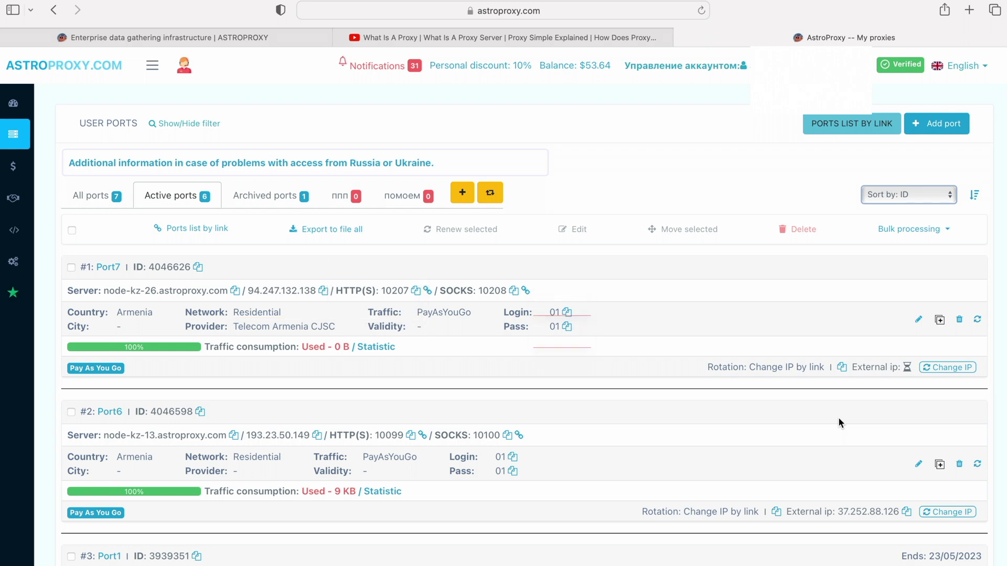
scroll(839, 420, "down", 5)
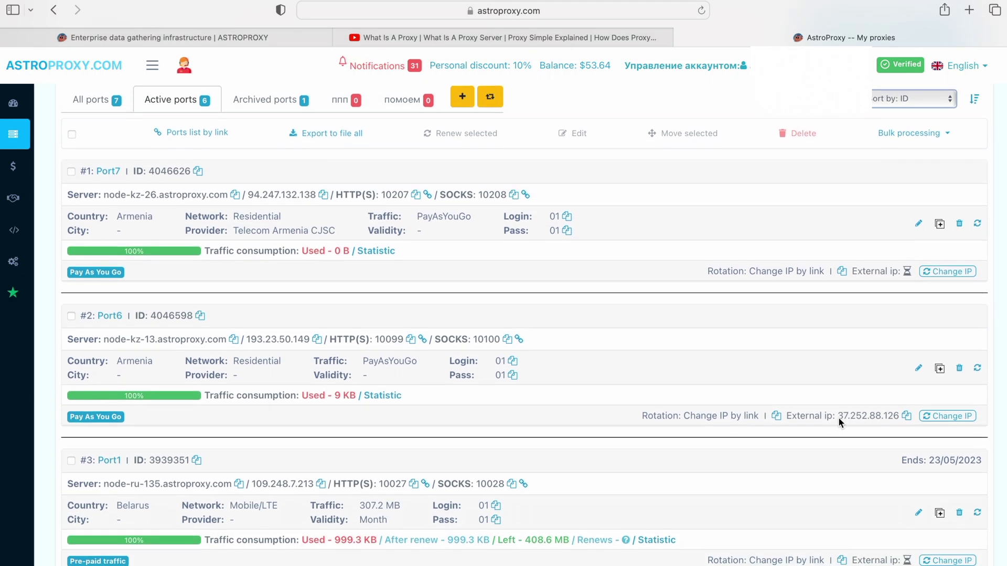
- Set PASSWORD authentication with user 01, fill the password, remark Armenia, and save
scroll(838, 419, "down", 4)
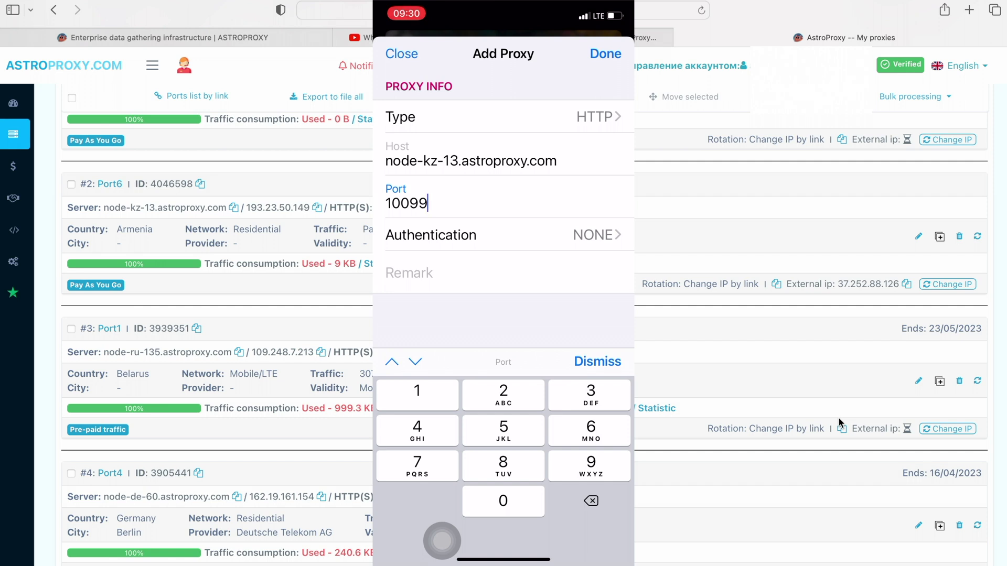
left_click(503, 235)
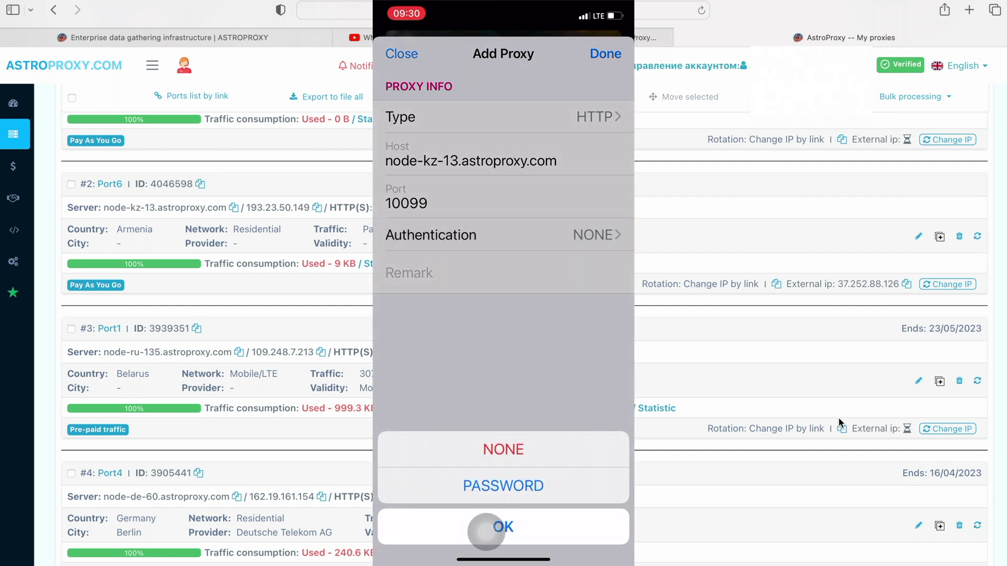
left_click(503, 486)
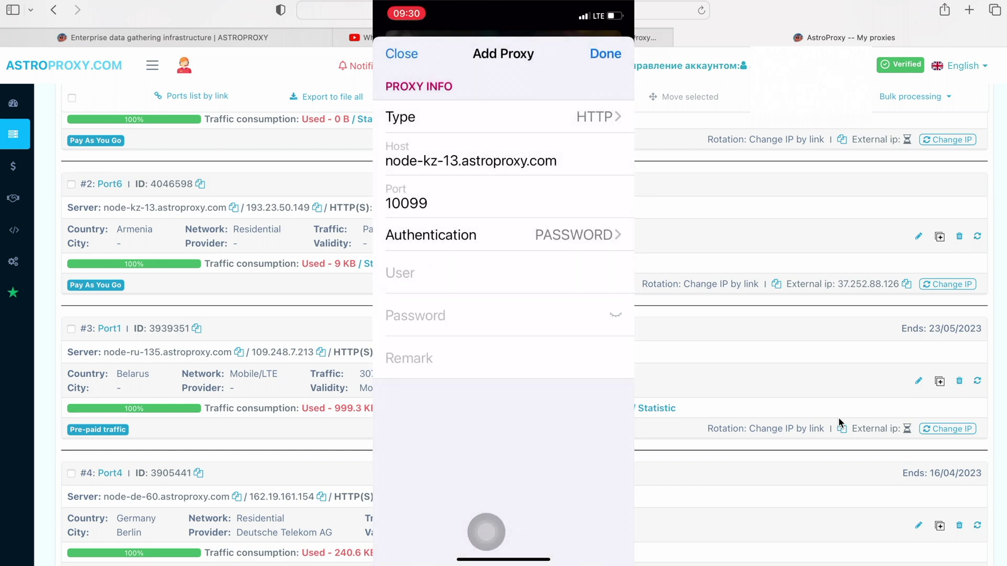
left_click(503, 273)
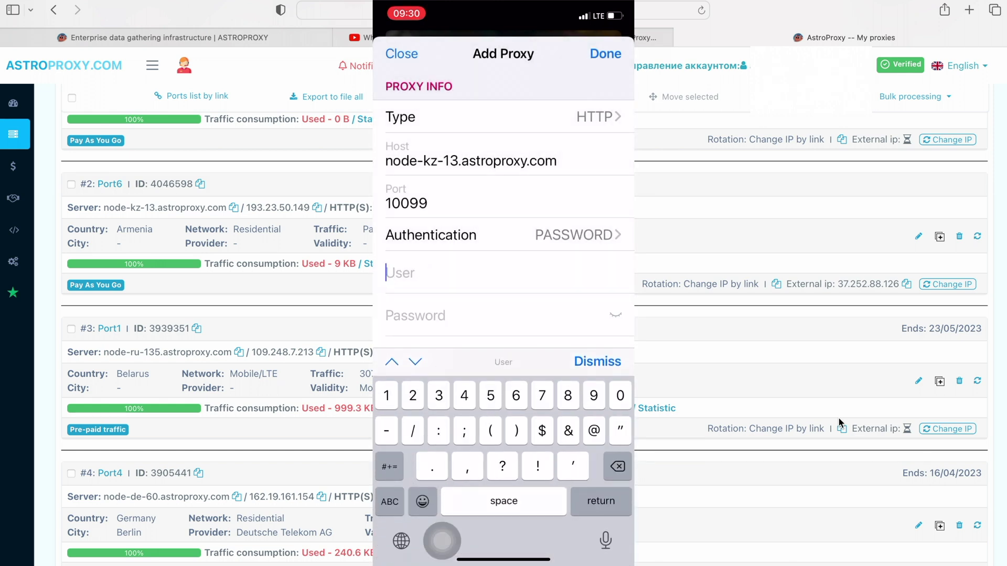
type("01")
left_click(472, 316)
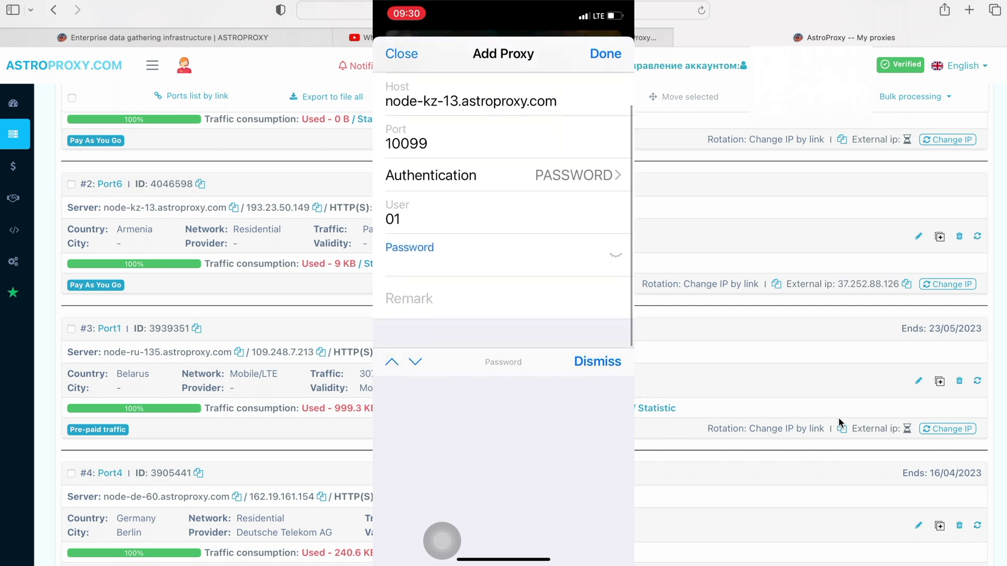
key("Tab")
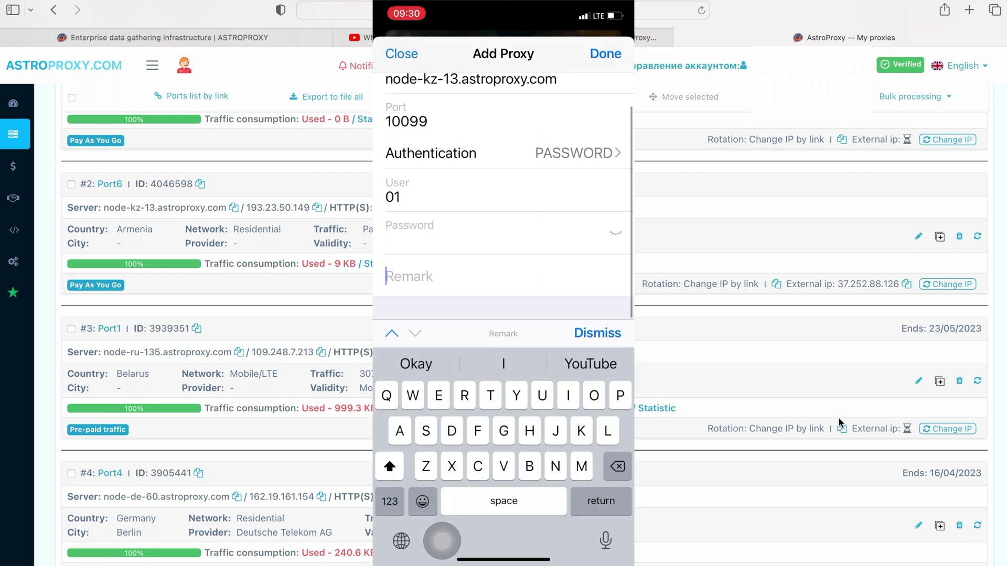
type("Arme")
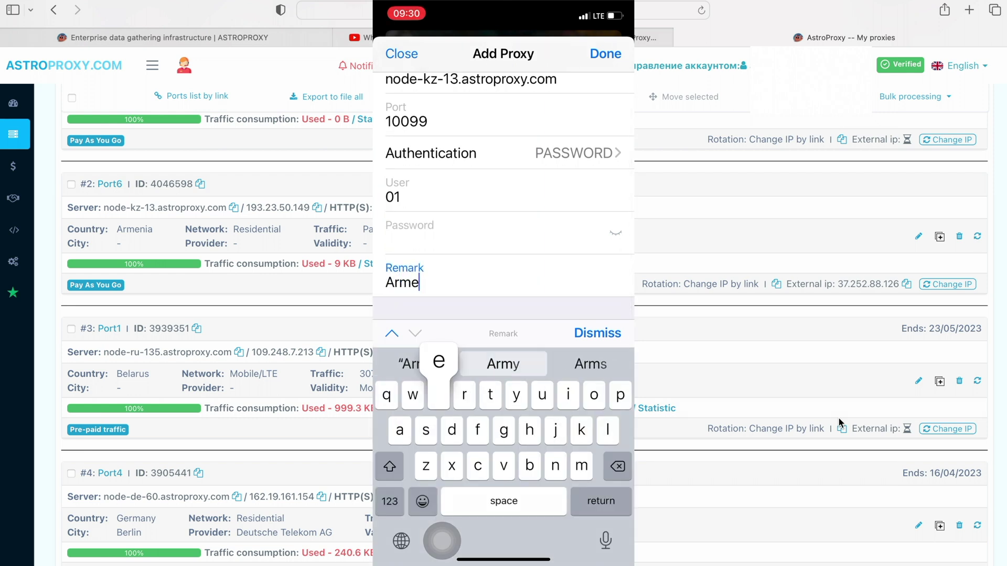
type("ni")
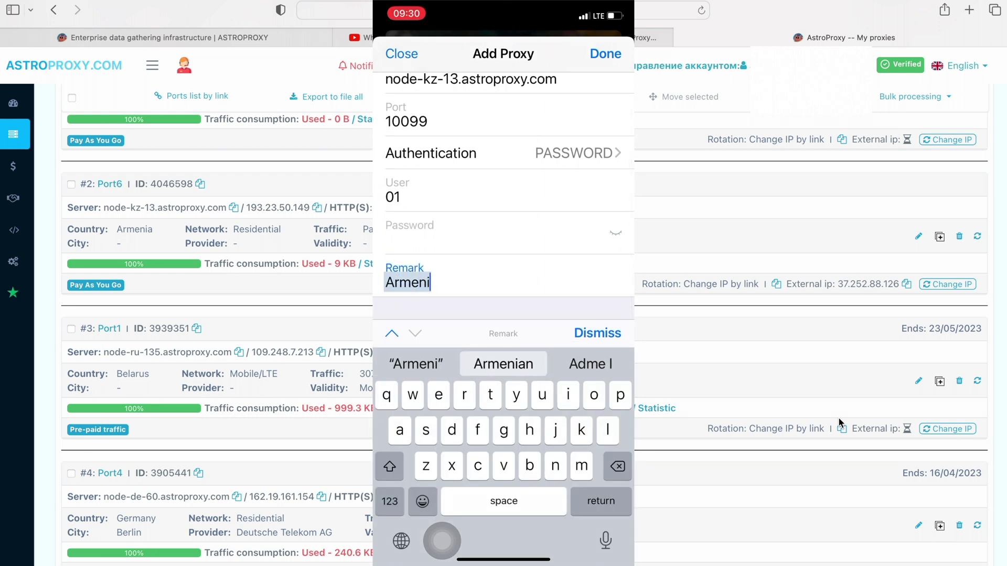
type("a")
left_click(606, 53)
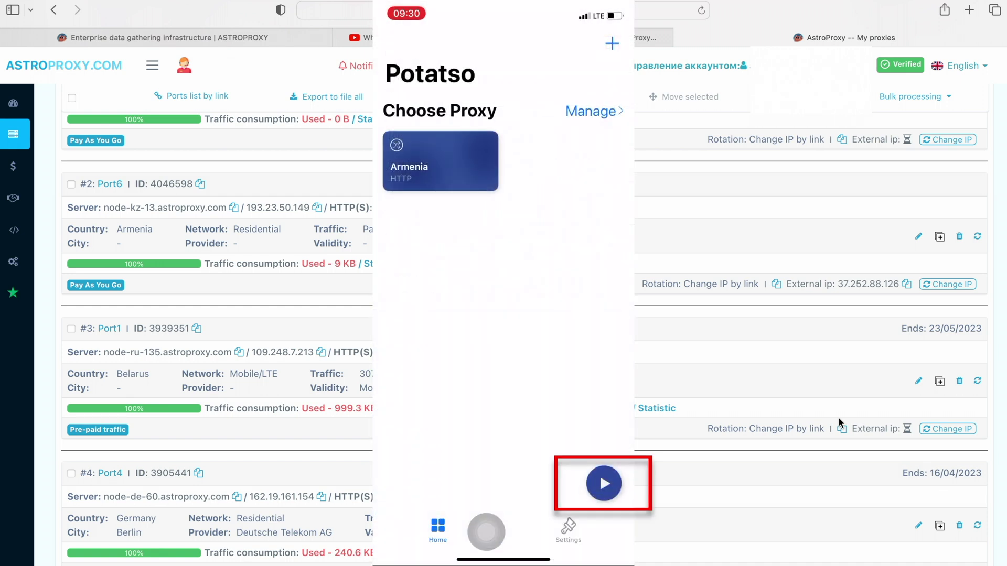
- Start the Armenia proxy connection from Potatso's home screen
left_click(604, 483)
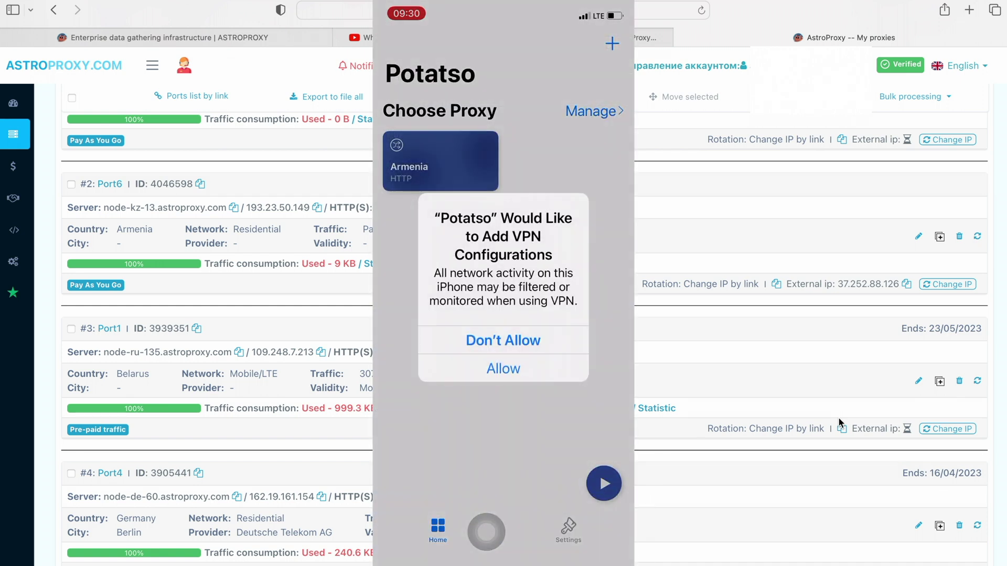